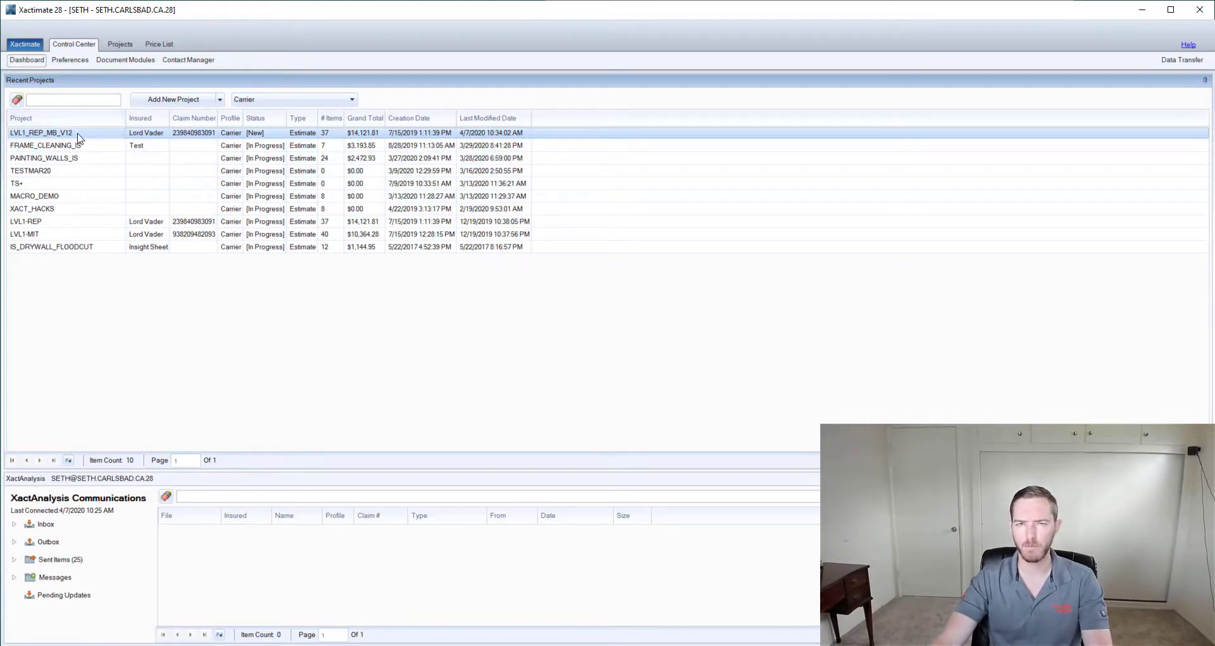
- Check which user IDs are available for assignment in the project information of LVL1_REP_MB_V12, keeping the current one
right_click(87, 140)
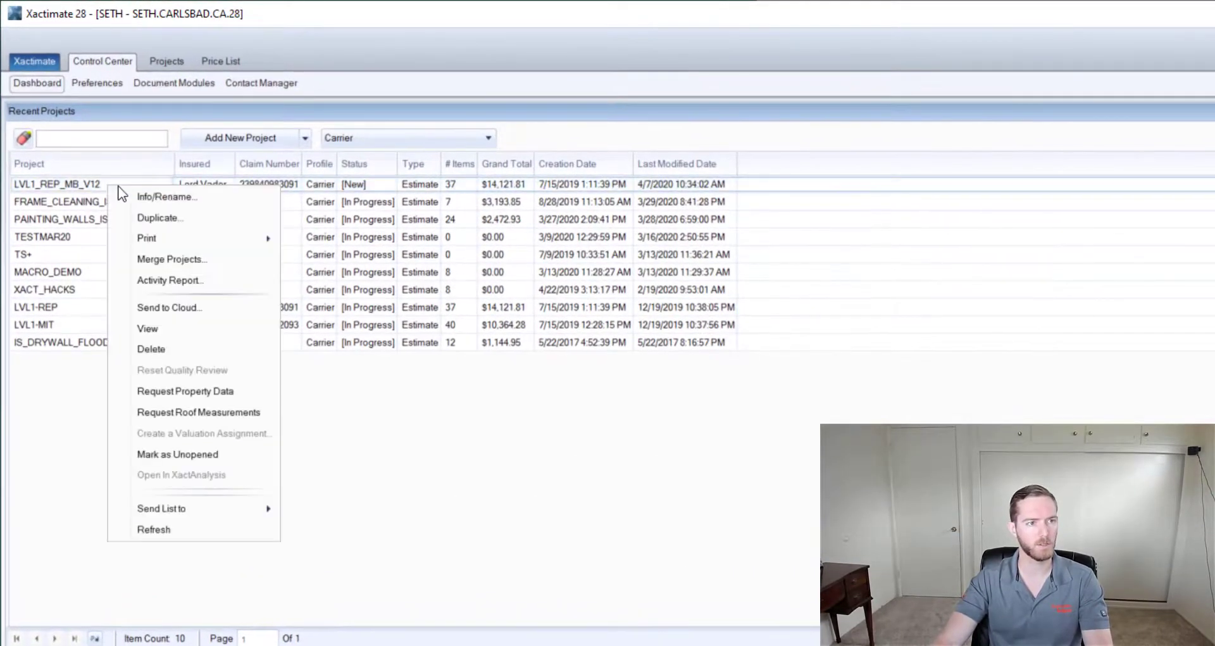
click(152, 197)
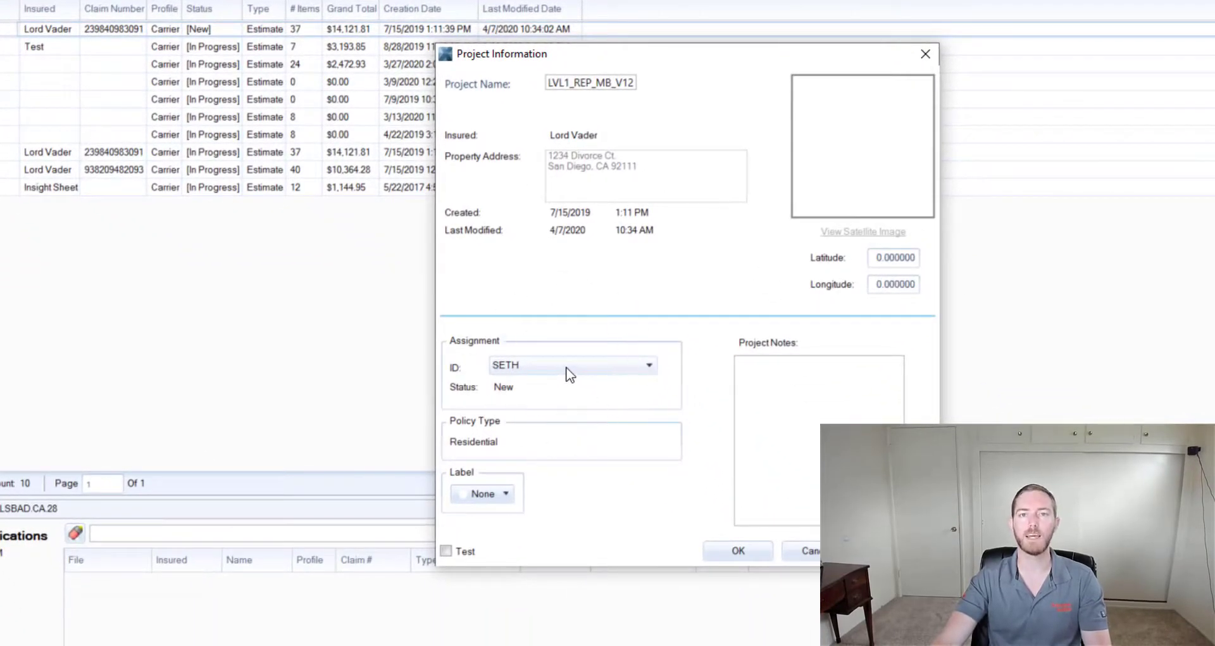
click(568, 371)
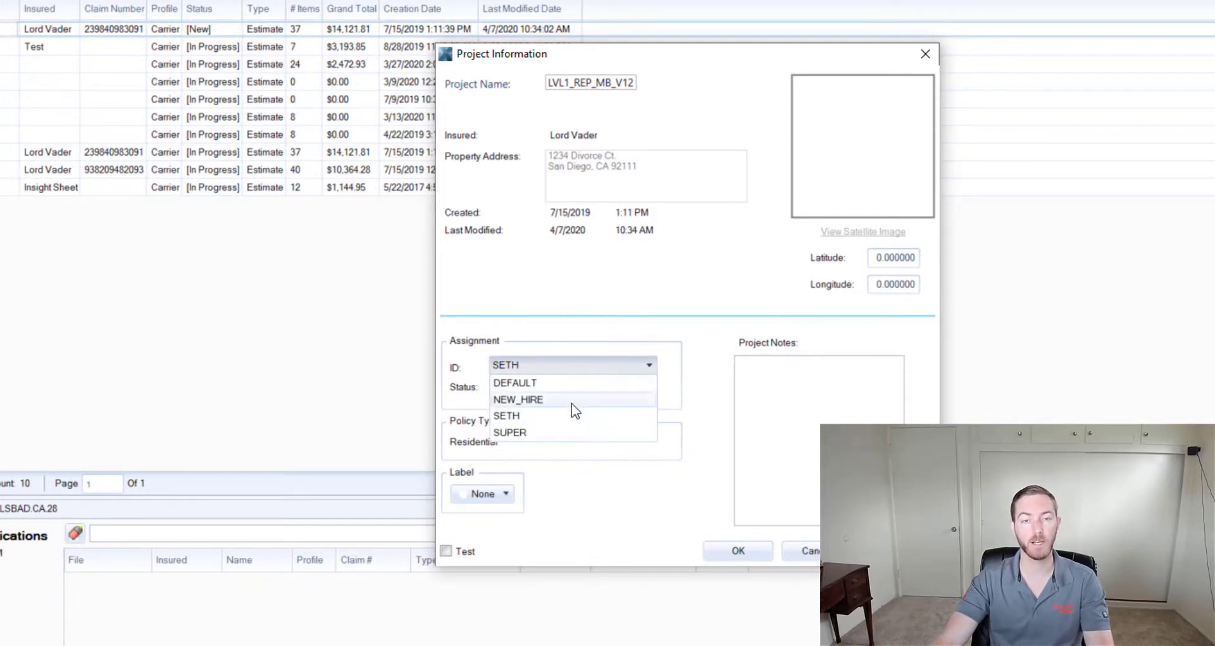
click(722, 346)
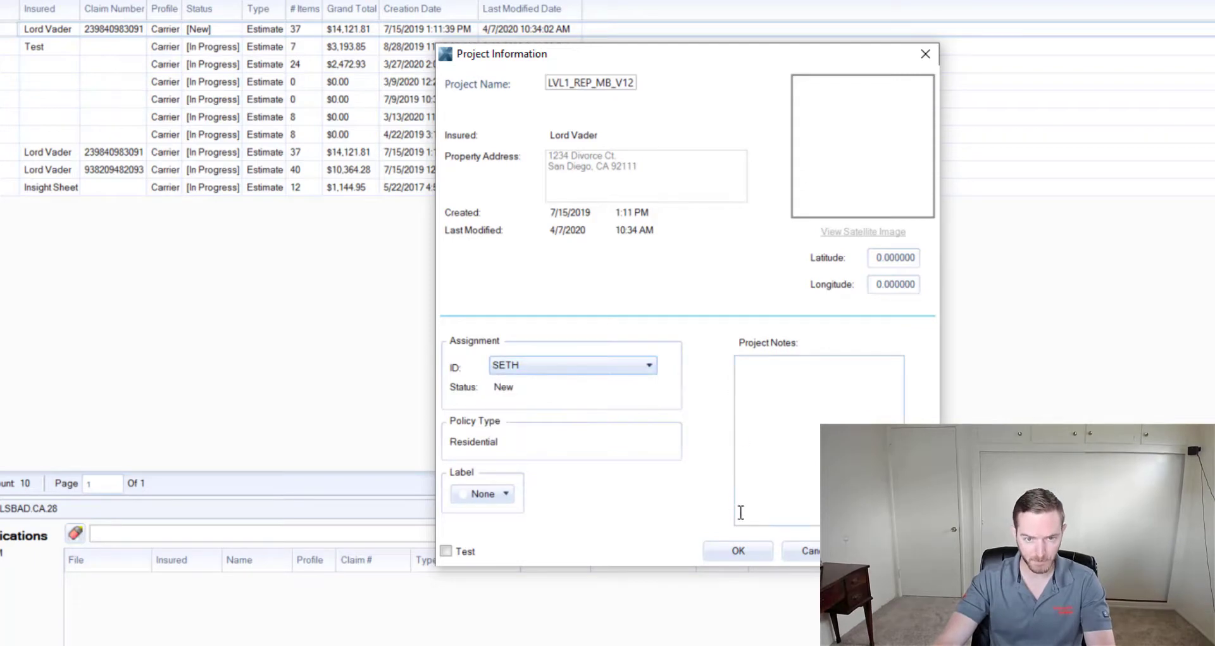
click(738, 550)
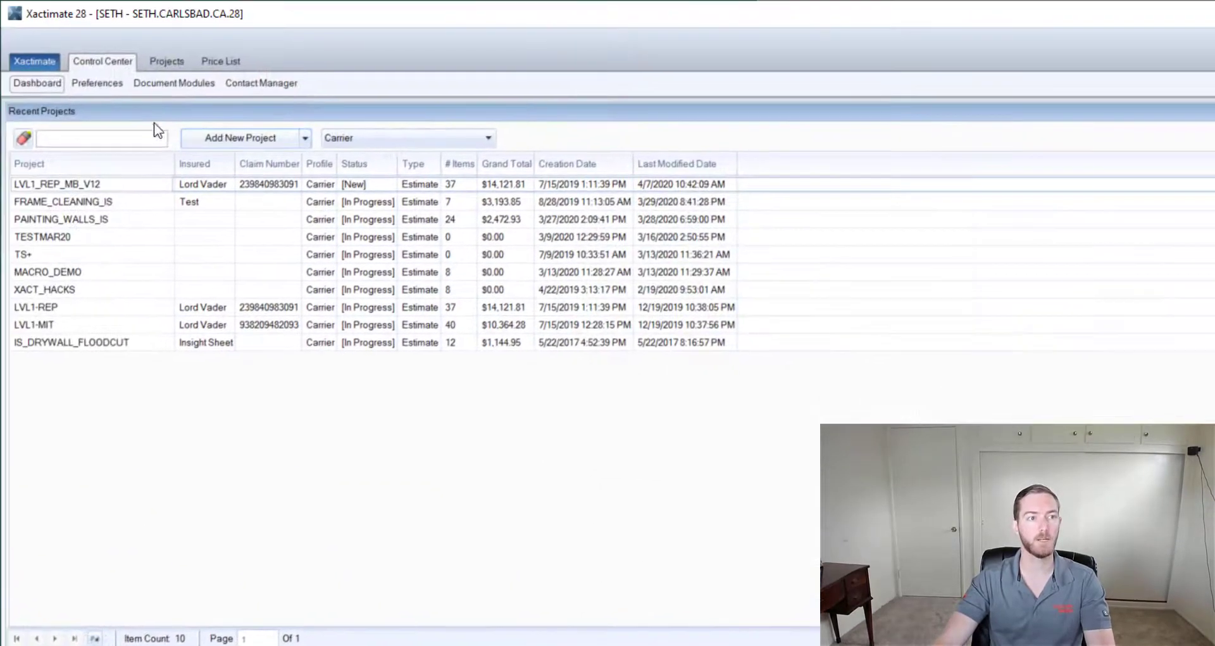
- Open the list of users in the security section of the Environment preferences
click(94, 83)
click(95, 83)
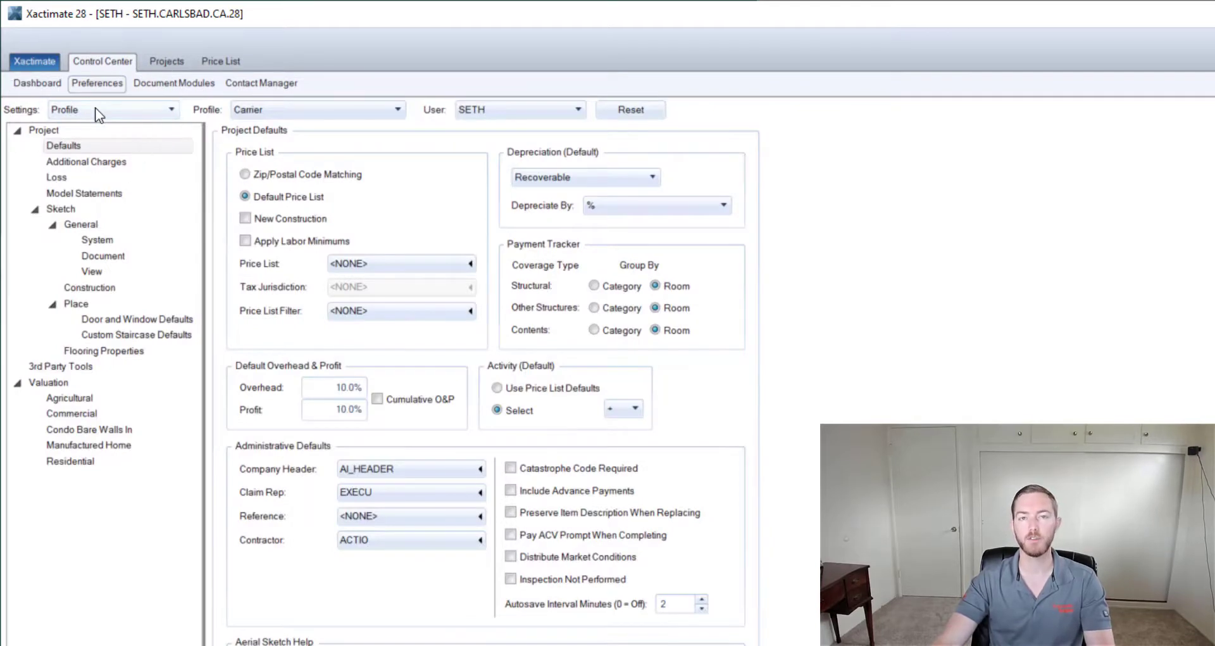
click(95, 109)
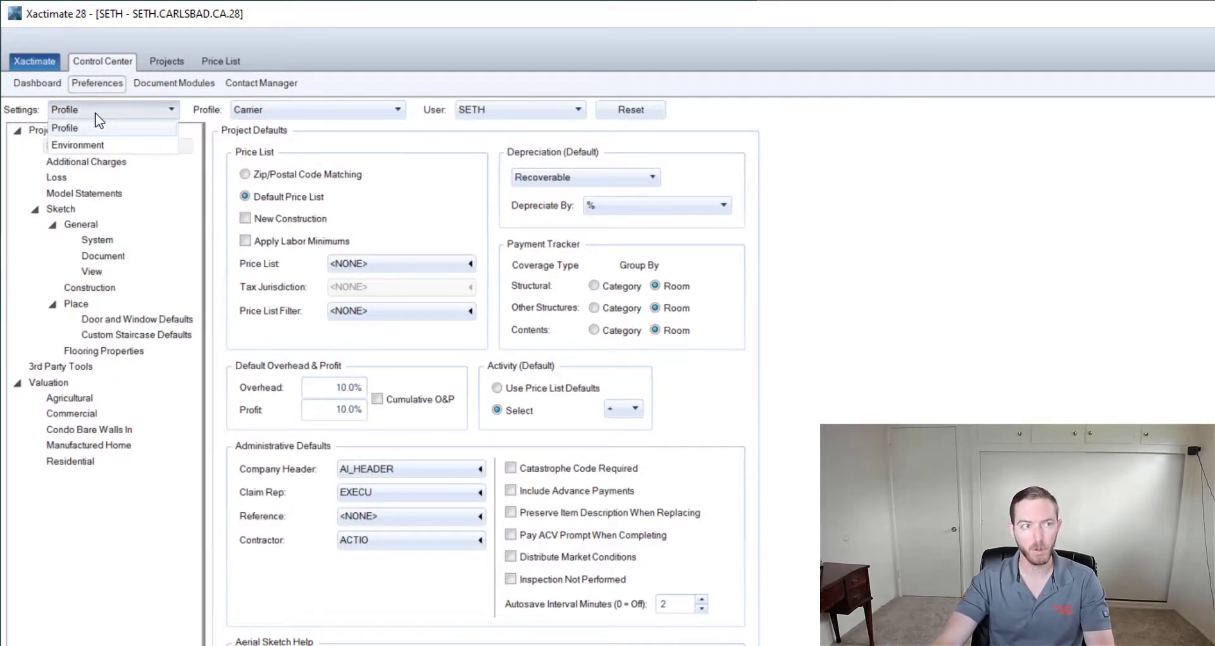
click(89, 145)
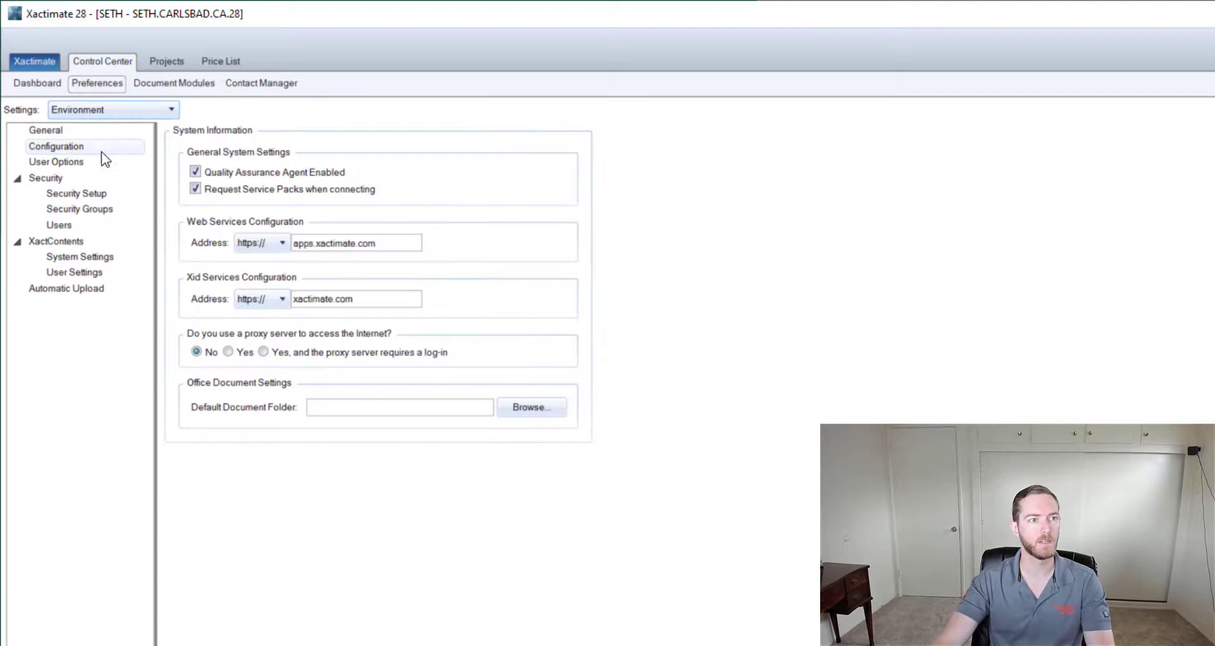
click(71, 226)
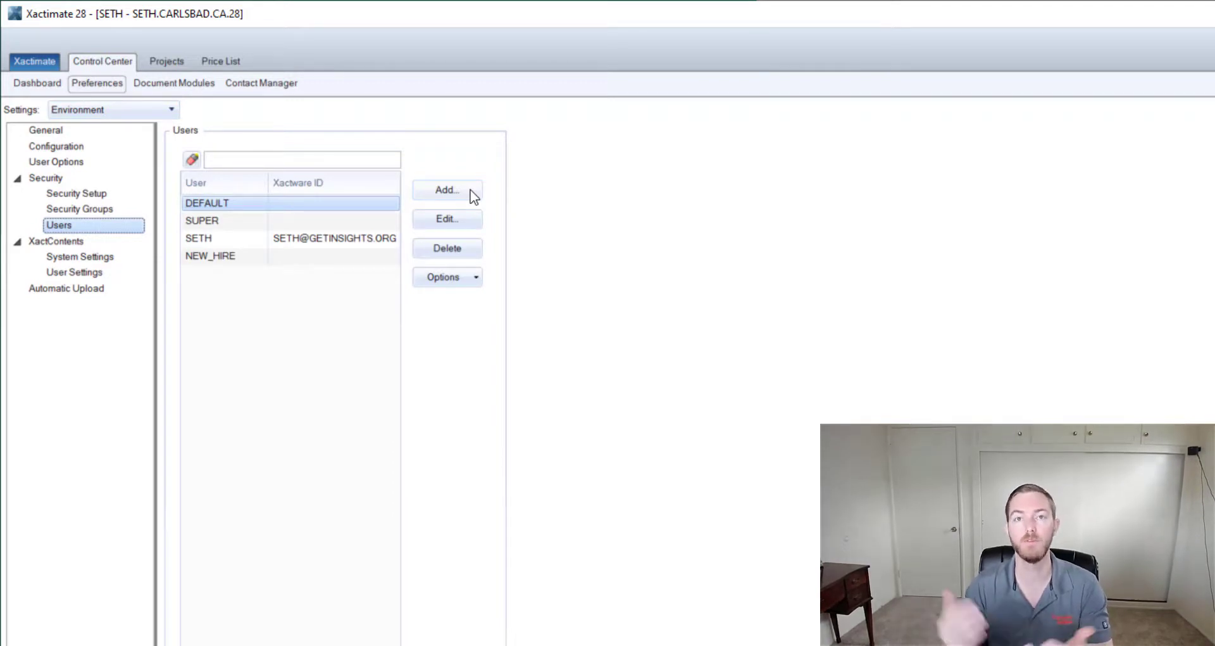
- Add a user named XACT_HAC with a temporary password and select it in the user list
click(470, 189)
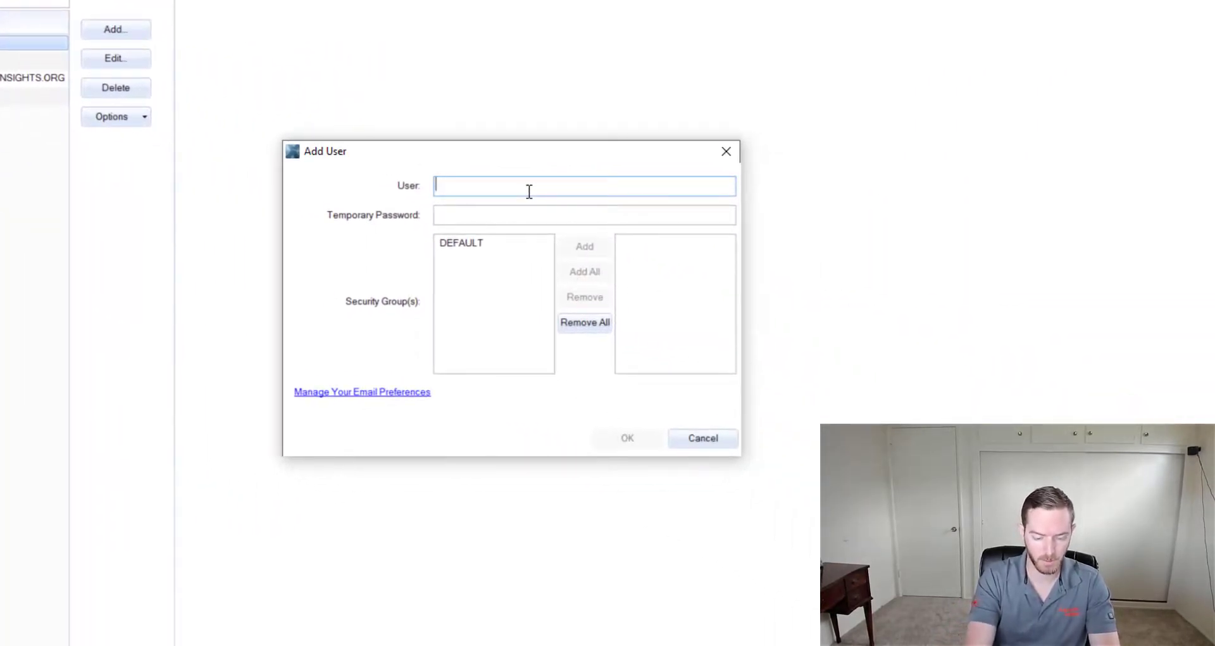
text(XAC)
key(BackSpace)
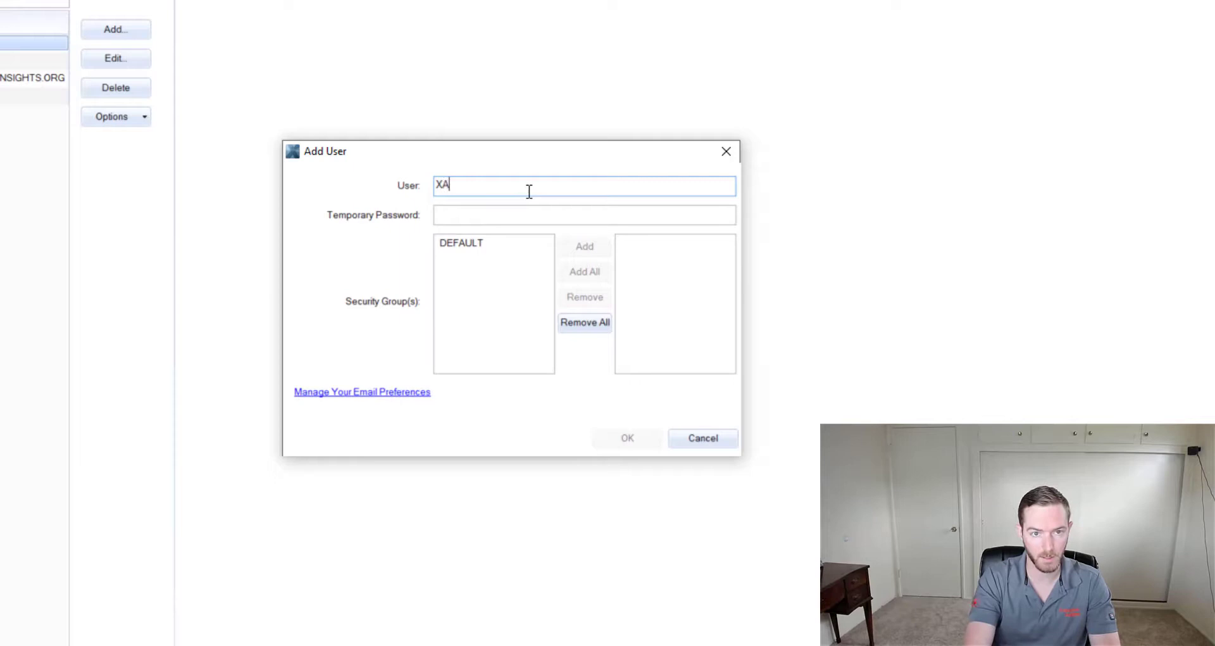
text(CT_HAC)
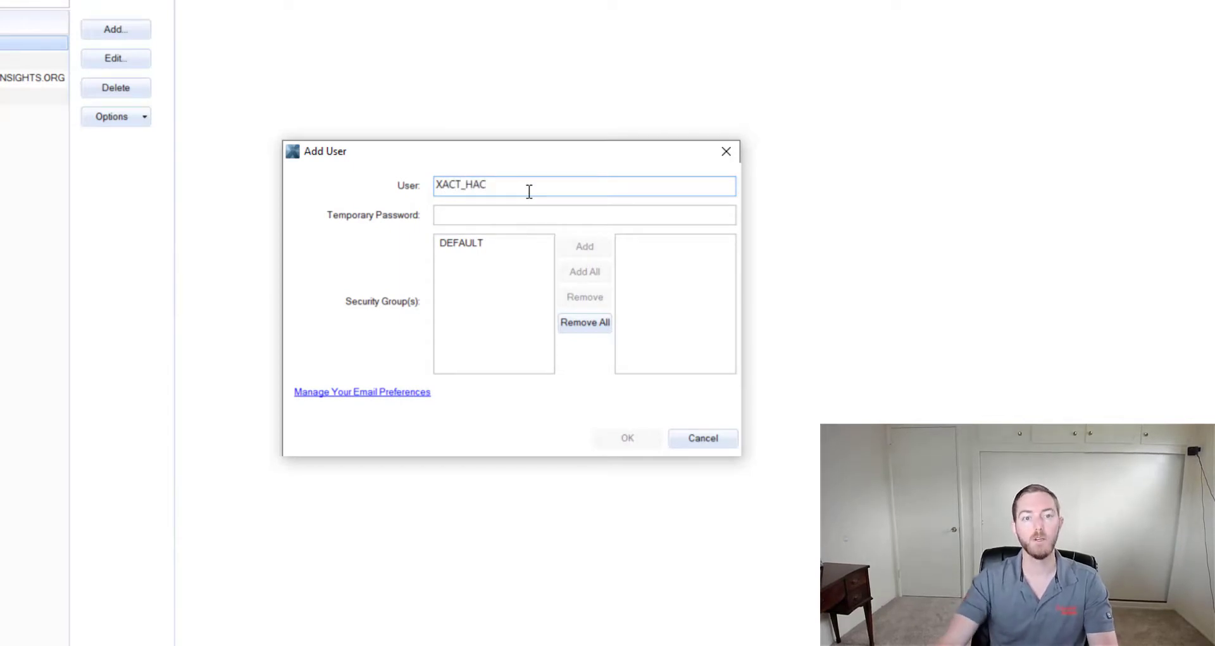
click(663, 211)
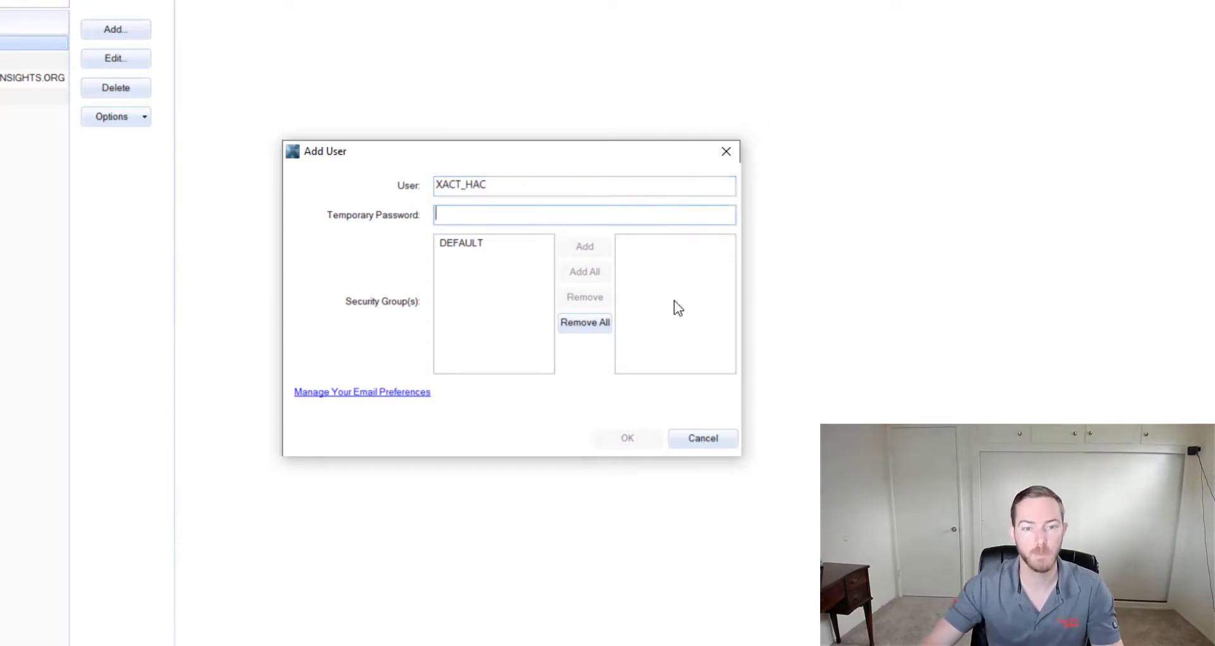
click(636, 441)
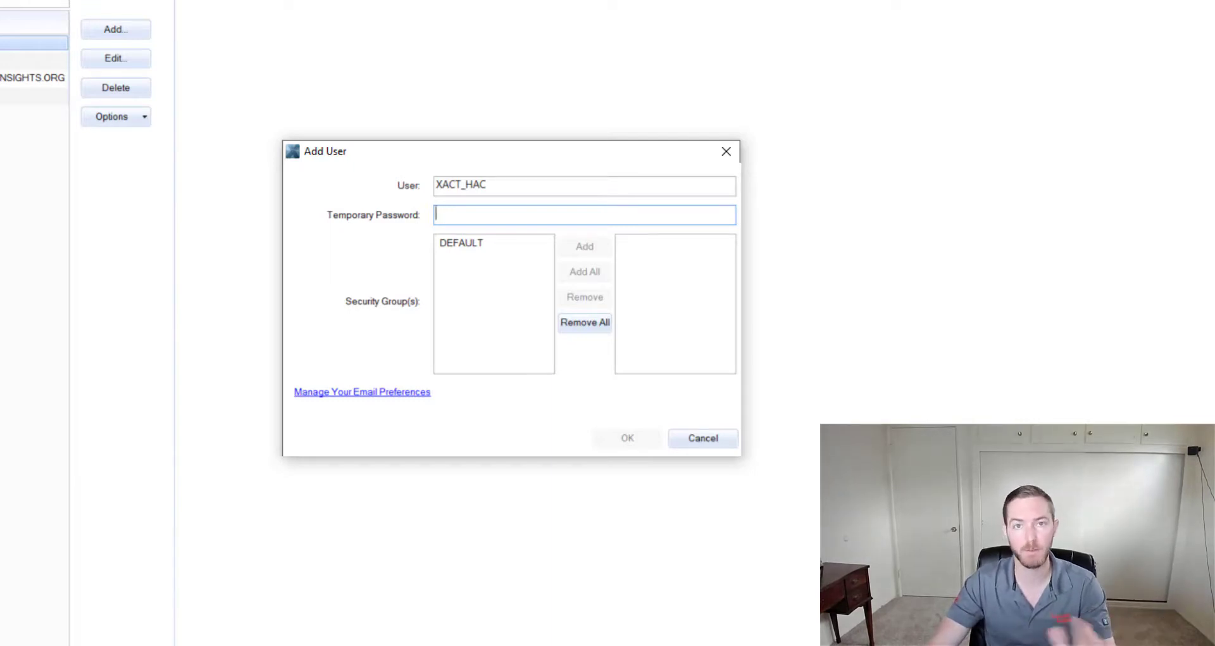
text(*********)
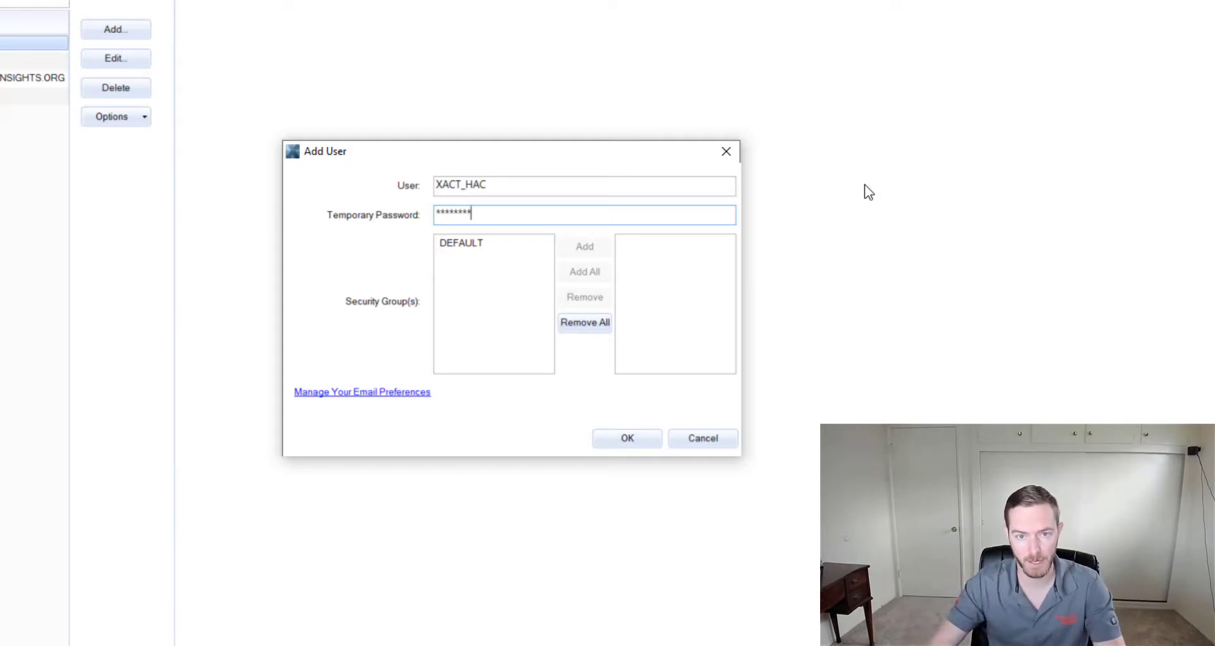
click(640, 447)
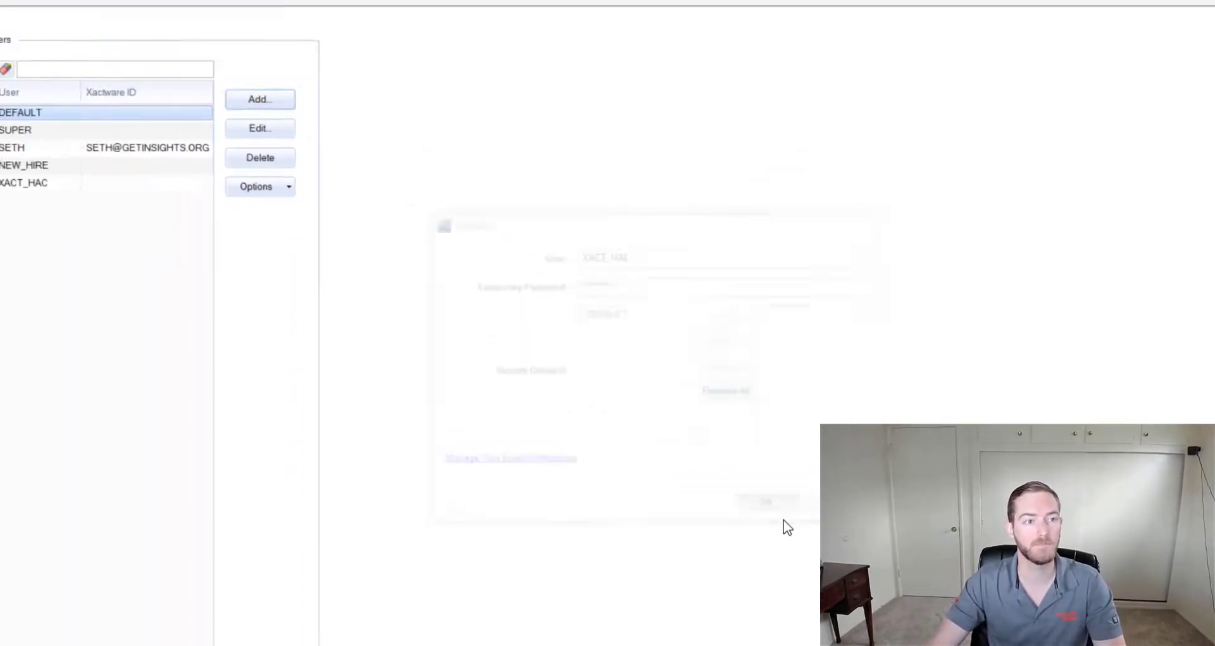
click(217, 279)
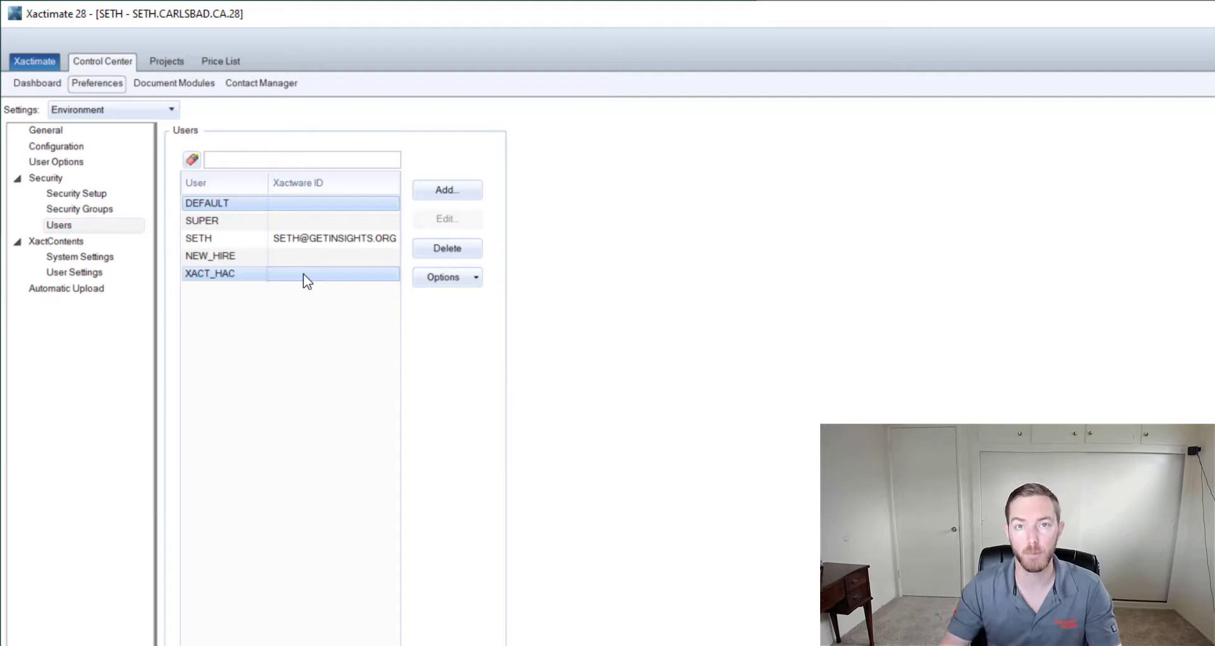
- Change the assignment ID of the project LVL1_REP_MB_V12 to XACT_HAC in its project information
click(59, 86)
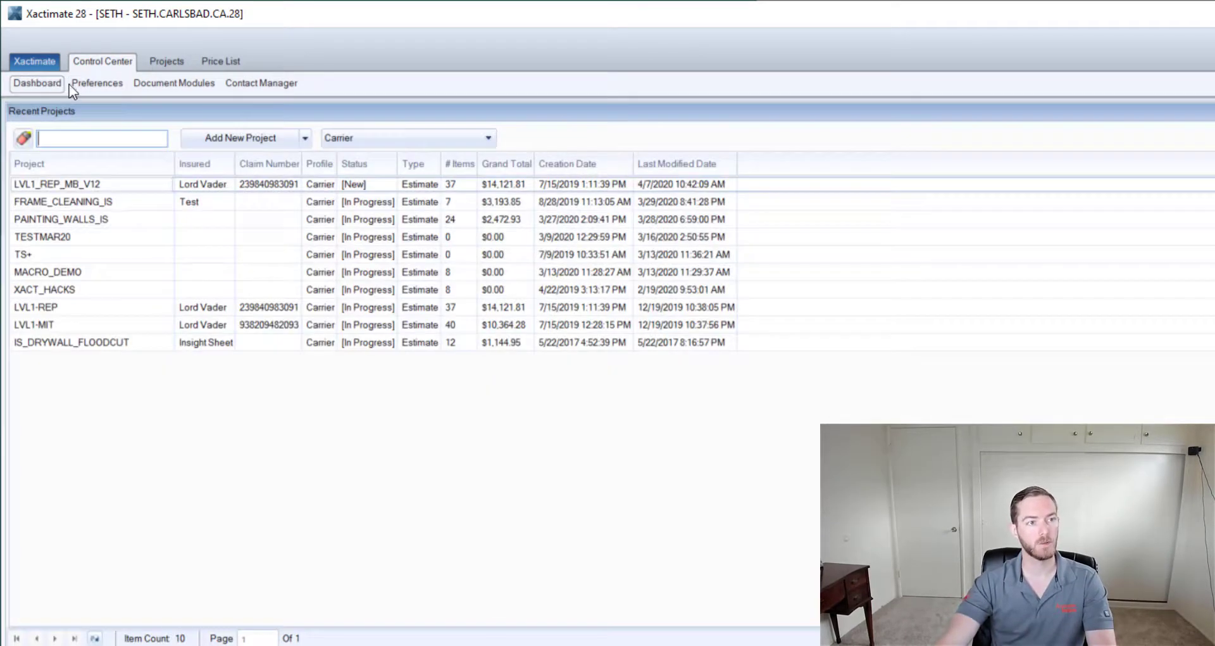
right_click(110, 186)
click(142, 198)
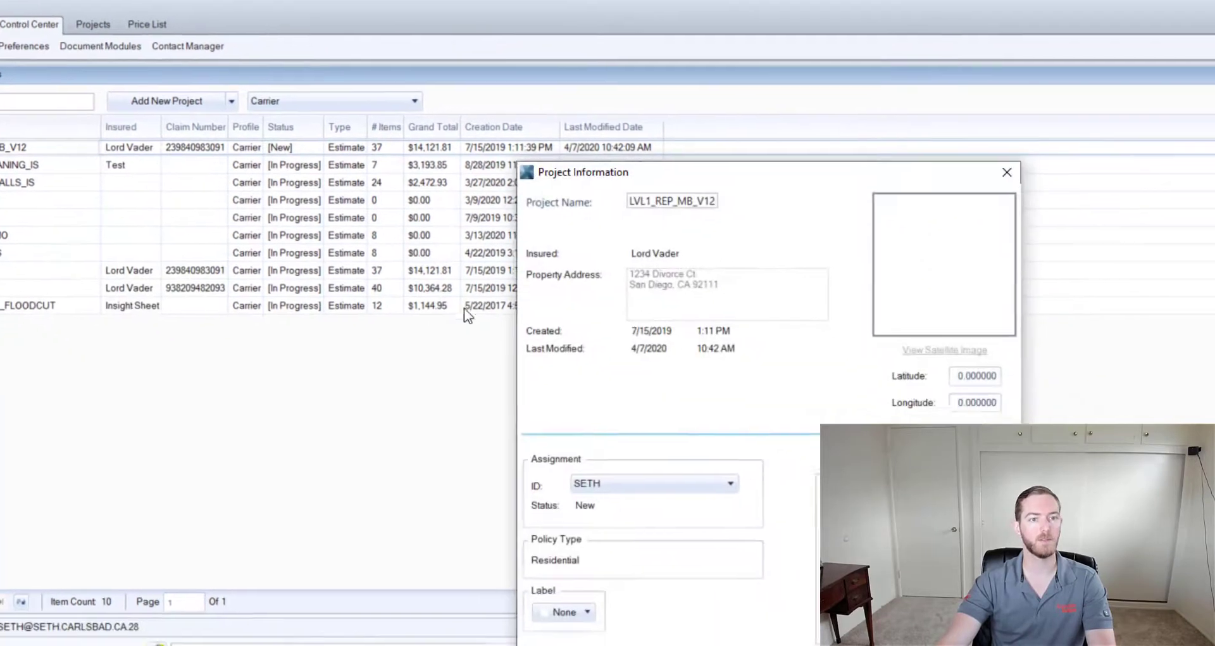
click(677, 528)
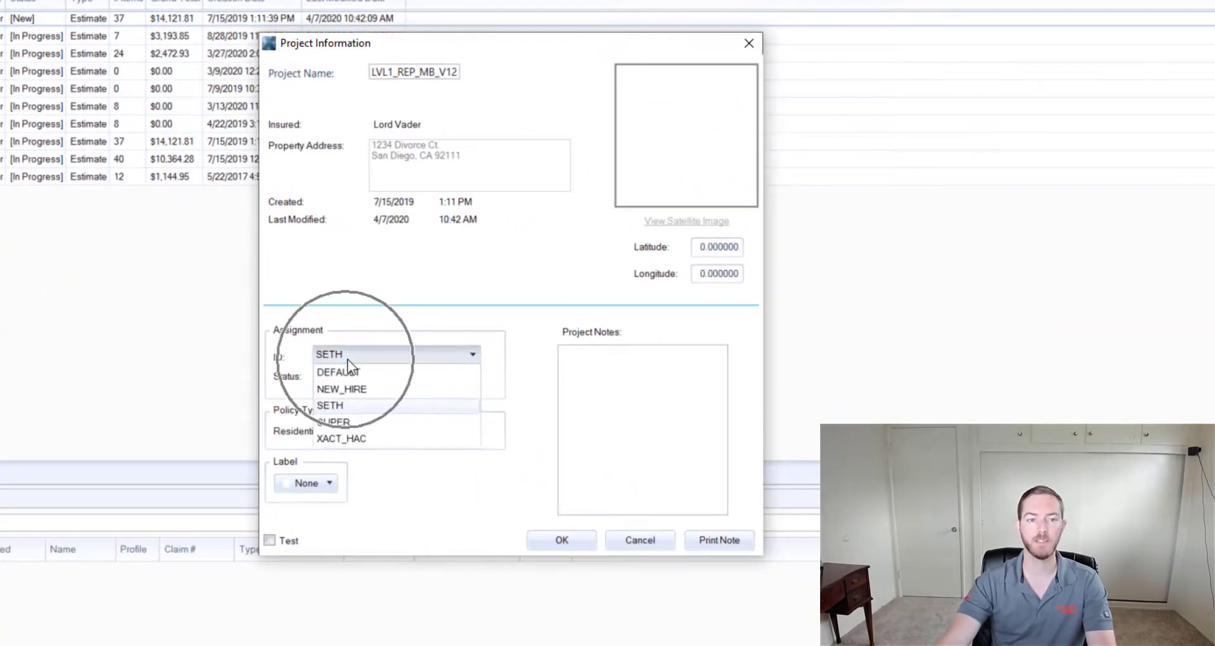
click(352, 438)
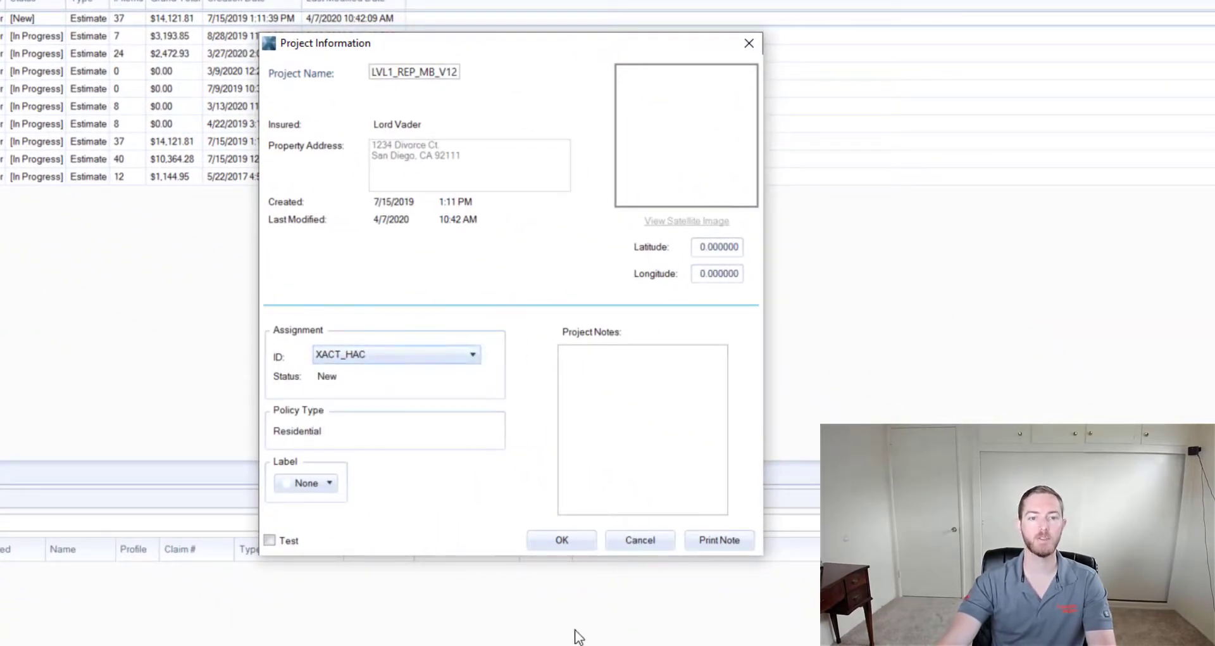
click(561, 539)
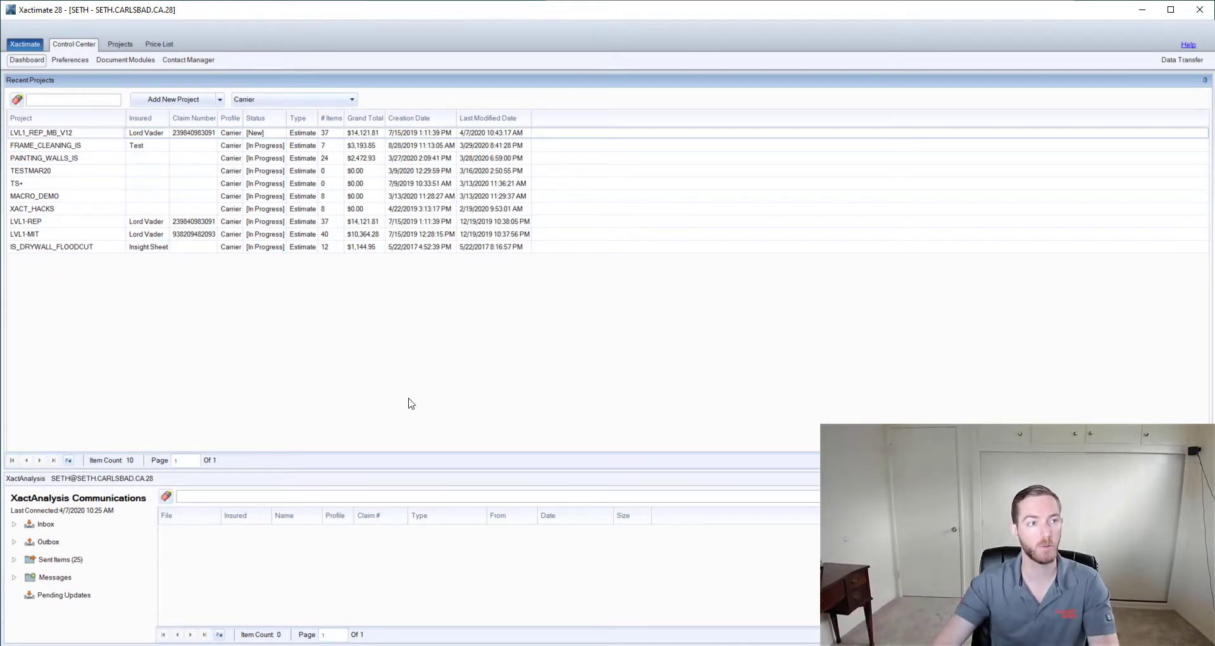
- Open the LVL1_REP_MB_V12 estimate and try to change the project's assignment ID while the estimate is open
click(69, 133)
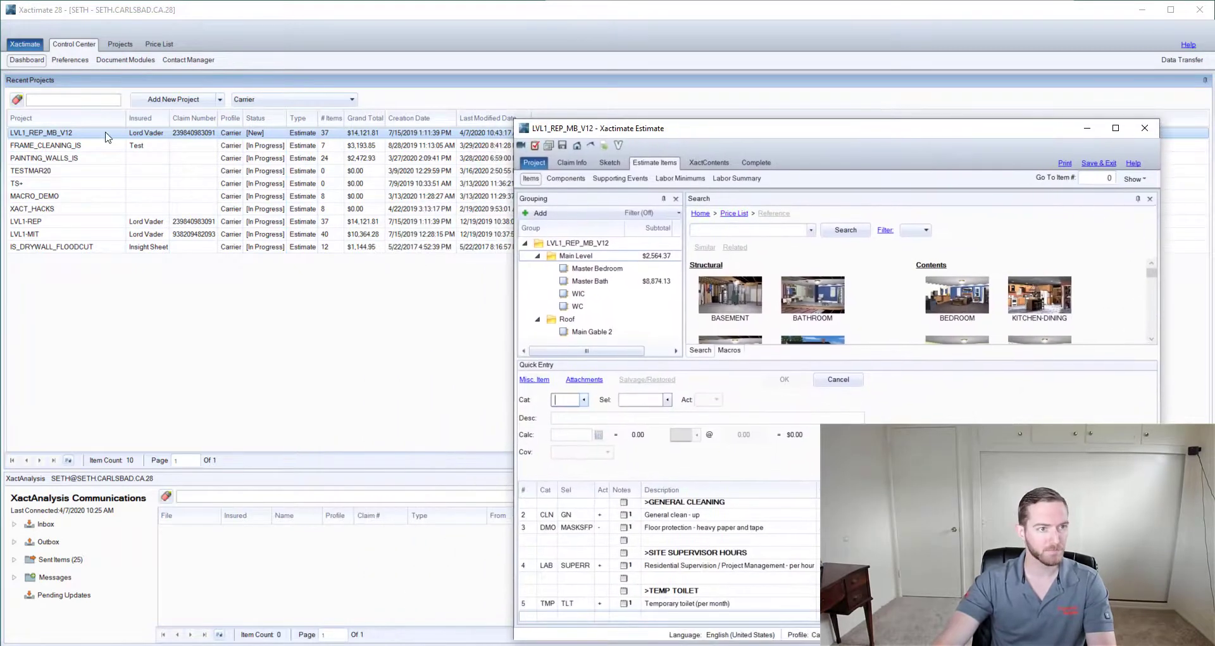
right_click(104, 137)
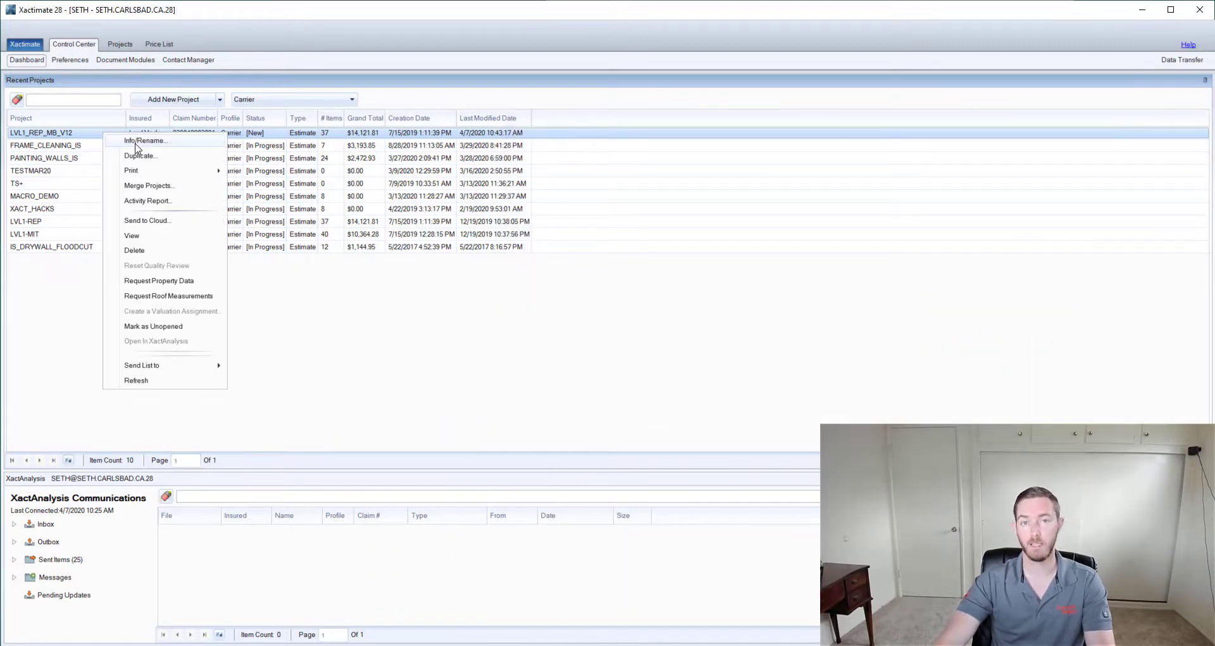
click(136, 143)
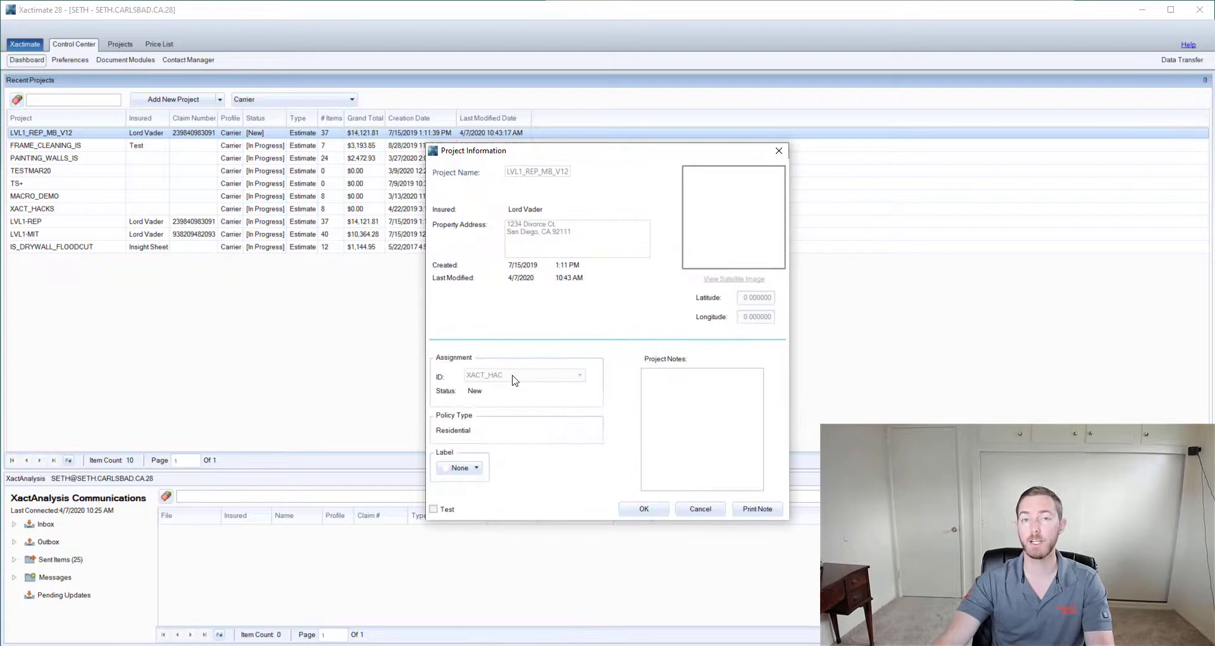
click(513, 377)
click(516, 377)
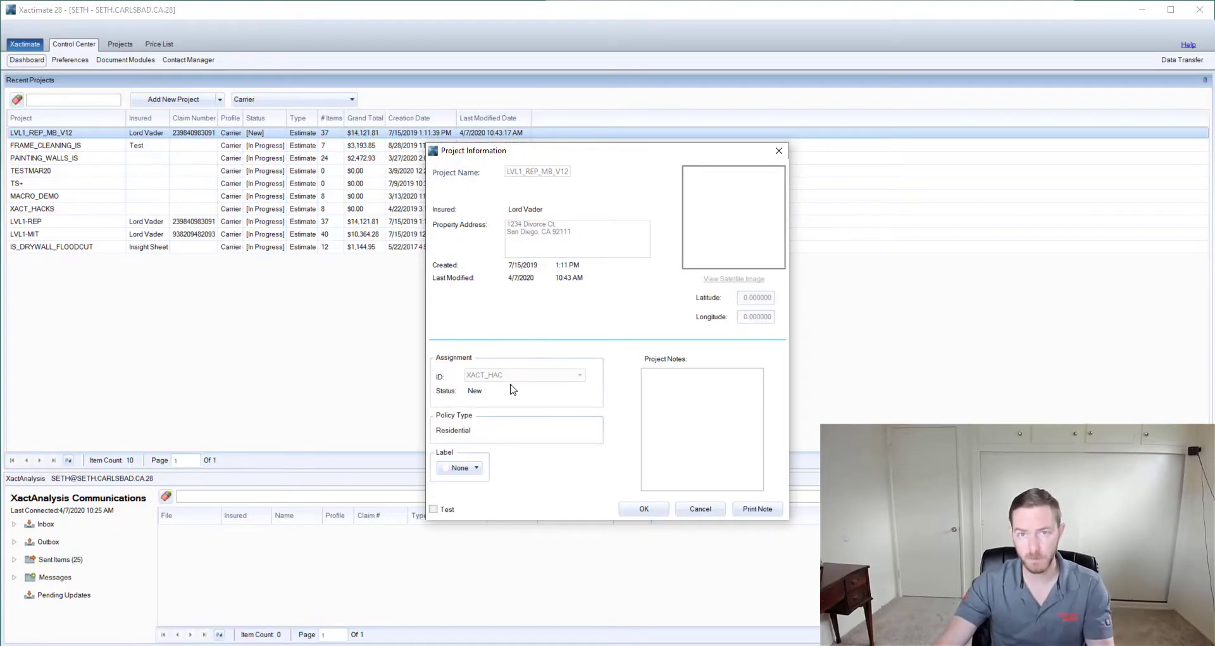
- Close the LVL1_REP_MB_V12 estimate without saving and cancel its project information dialog
key(alt+Tab)
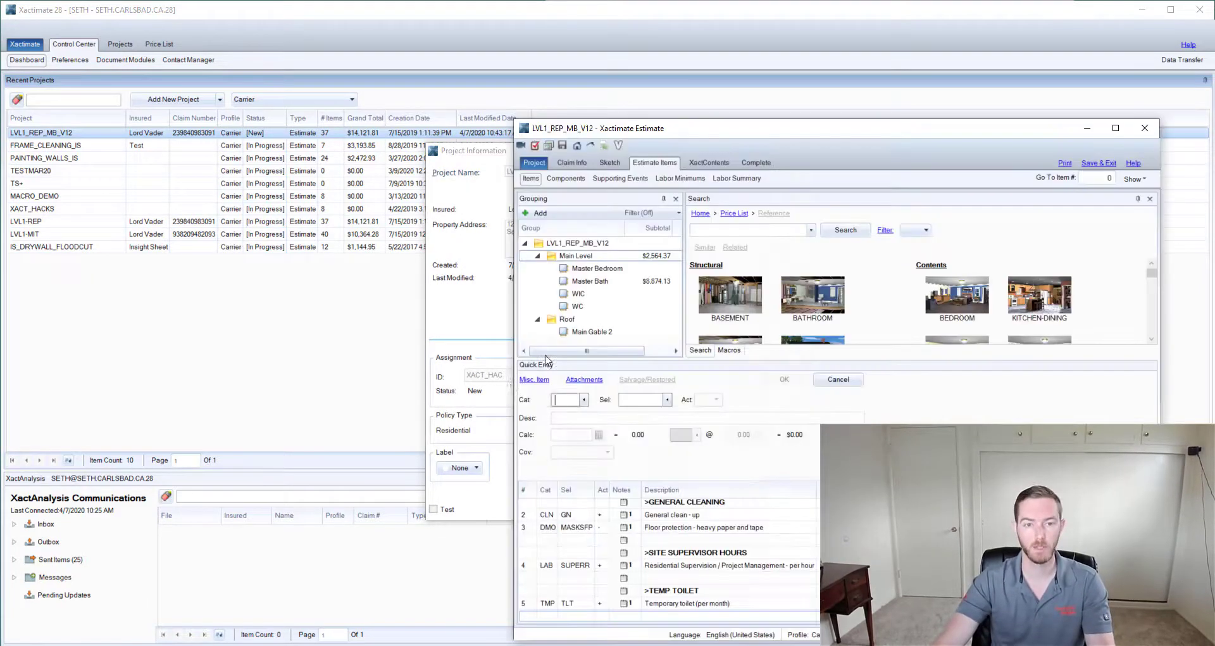
click(1145, 127)
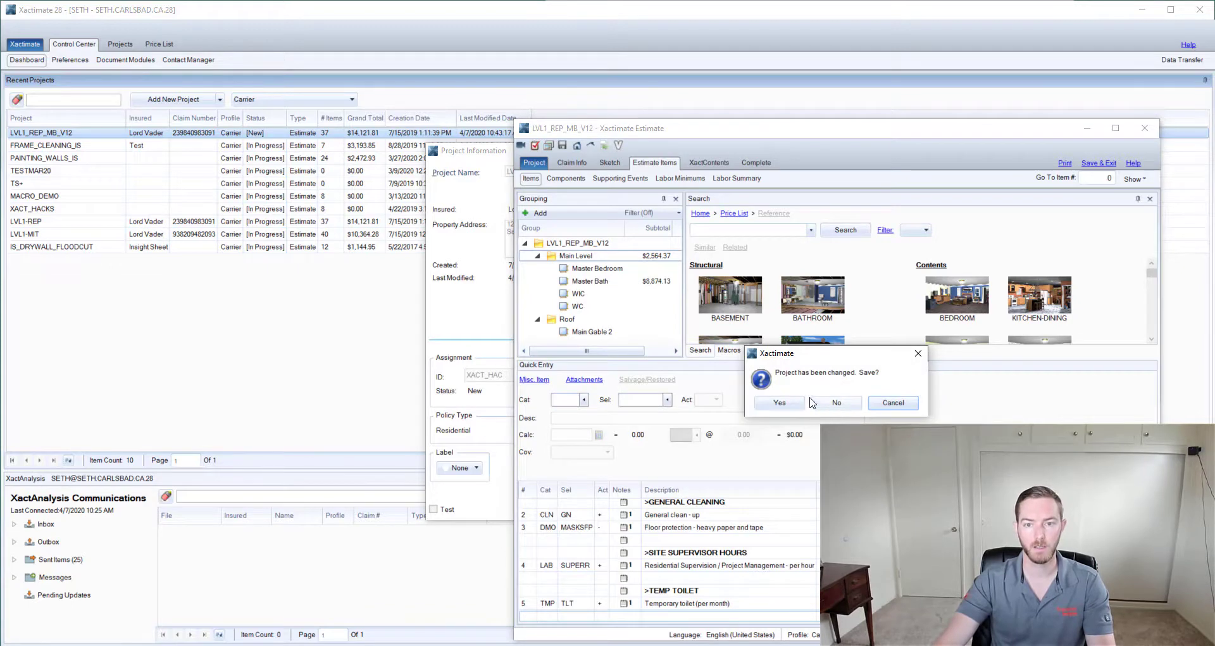
click(837, 402)
click(700, 509)
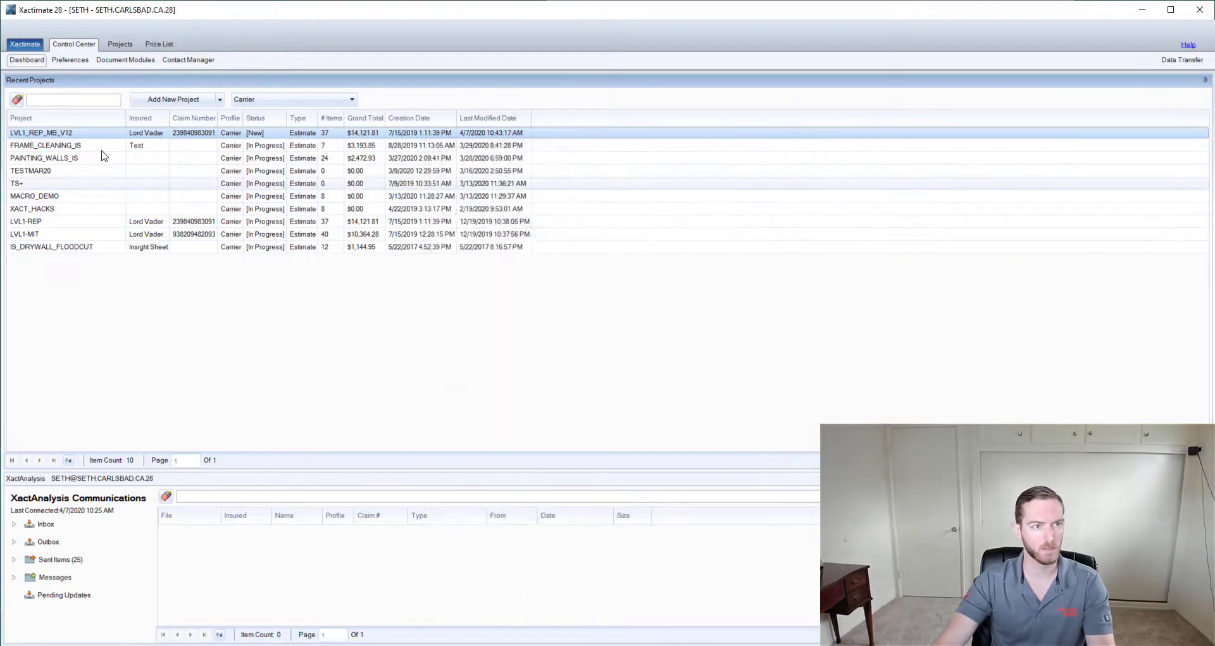
- Check the assignment ID field of LVL1_REP_MB_V12 with the estimate closed, then cancel the project information
right_click(97, 135)
click(114, 145)
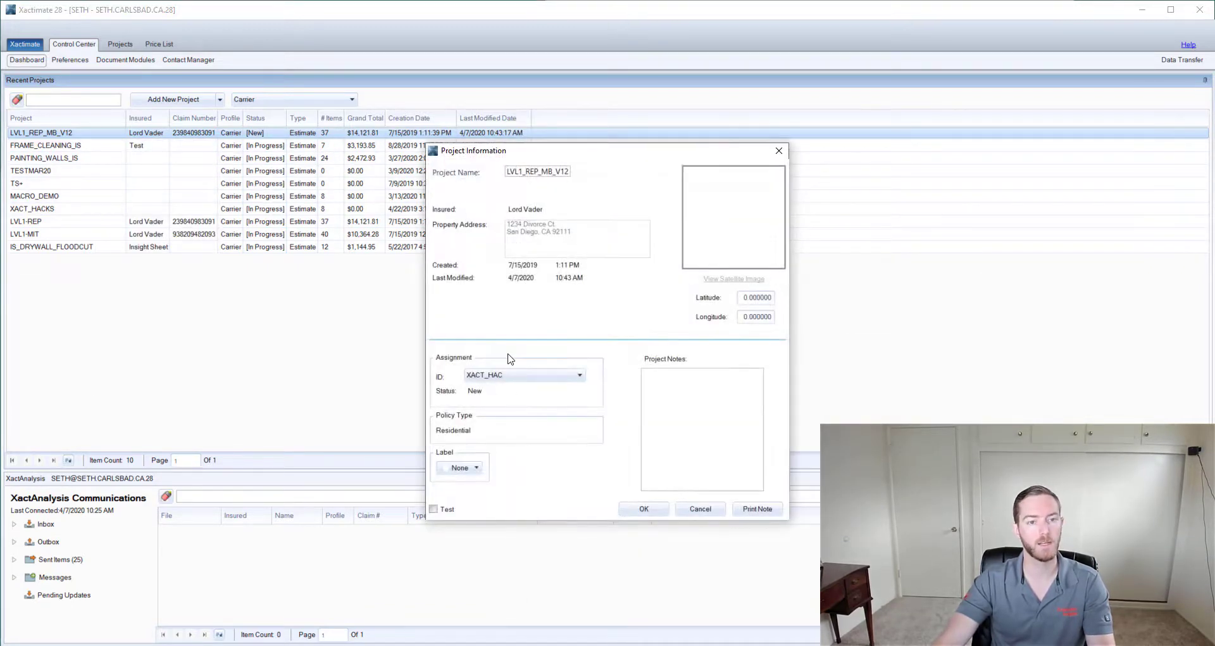
click(702, 509)
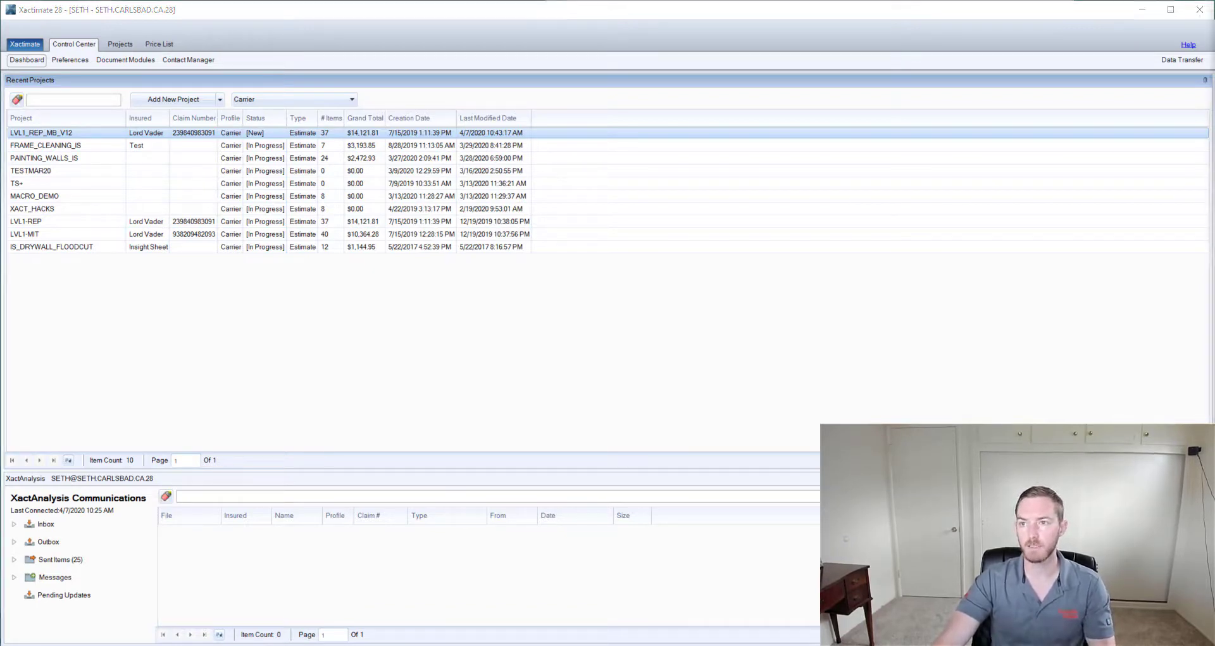
- Switch to the web browser and read the Xactimate Desktop (X1) section of the article on changing the Operator field in reports
drag(1212, 36, 398, 37)
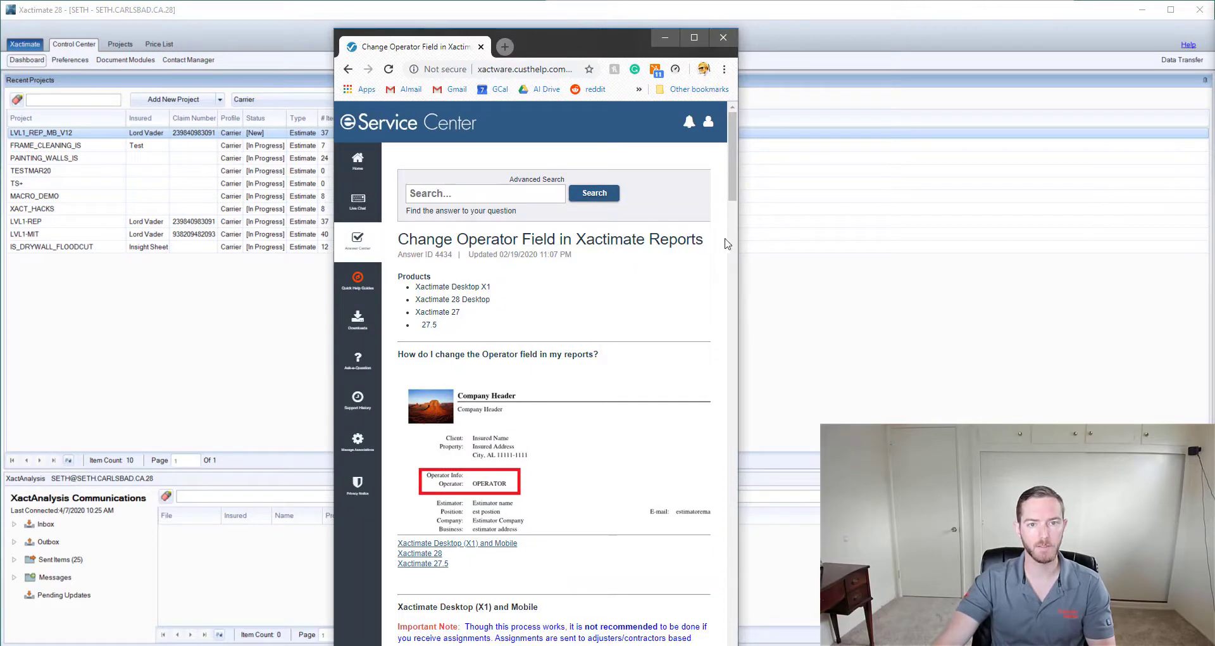
drag(738, 244, 1136, 233)
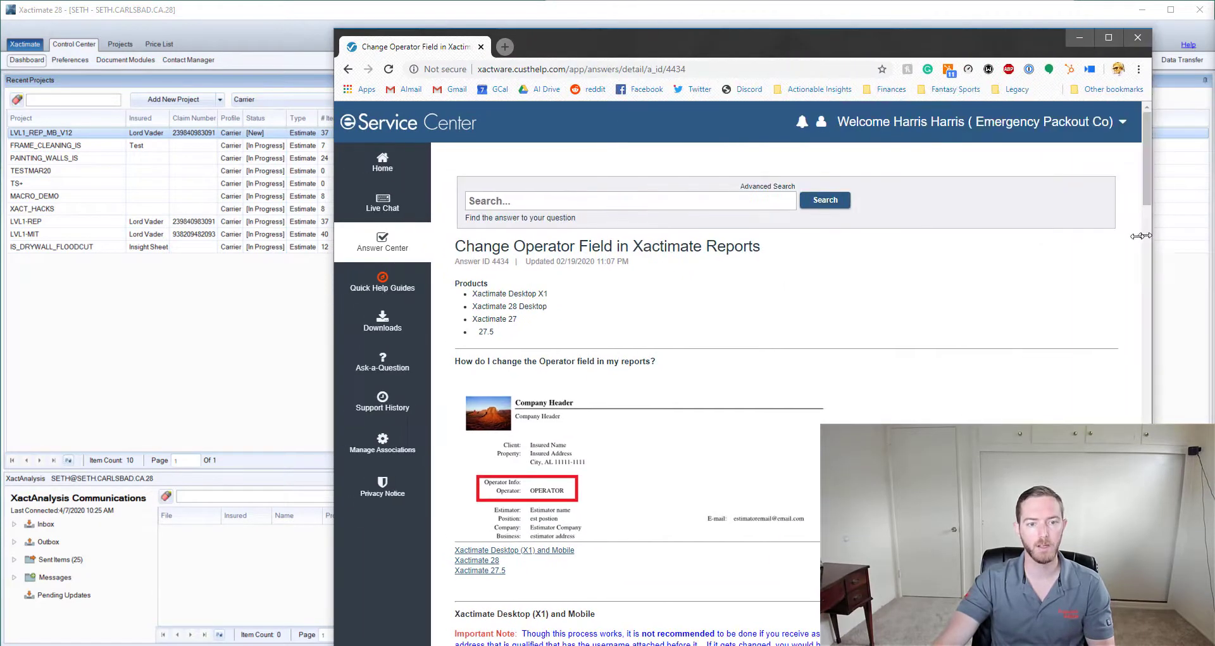
scroll(920, 285, down, 3)
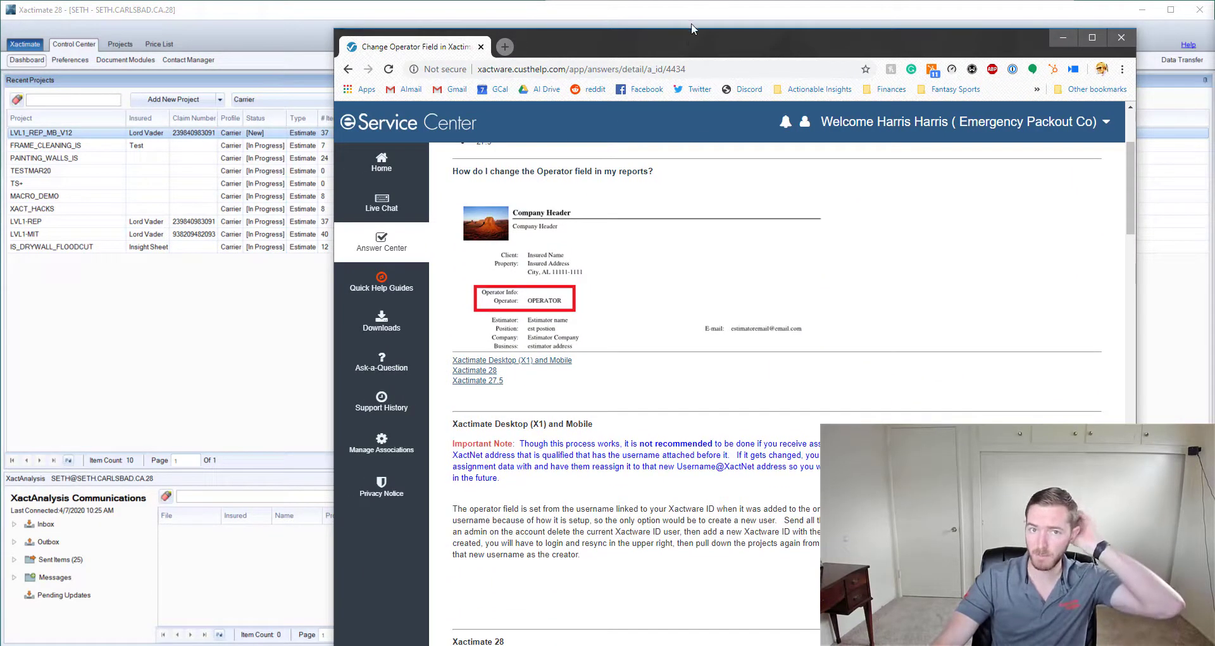
drag(684, 41, 678, 28)
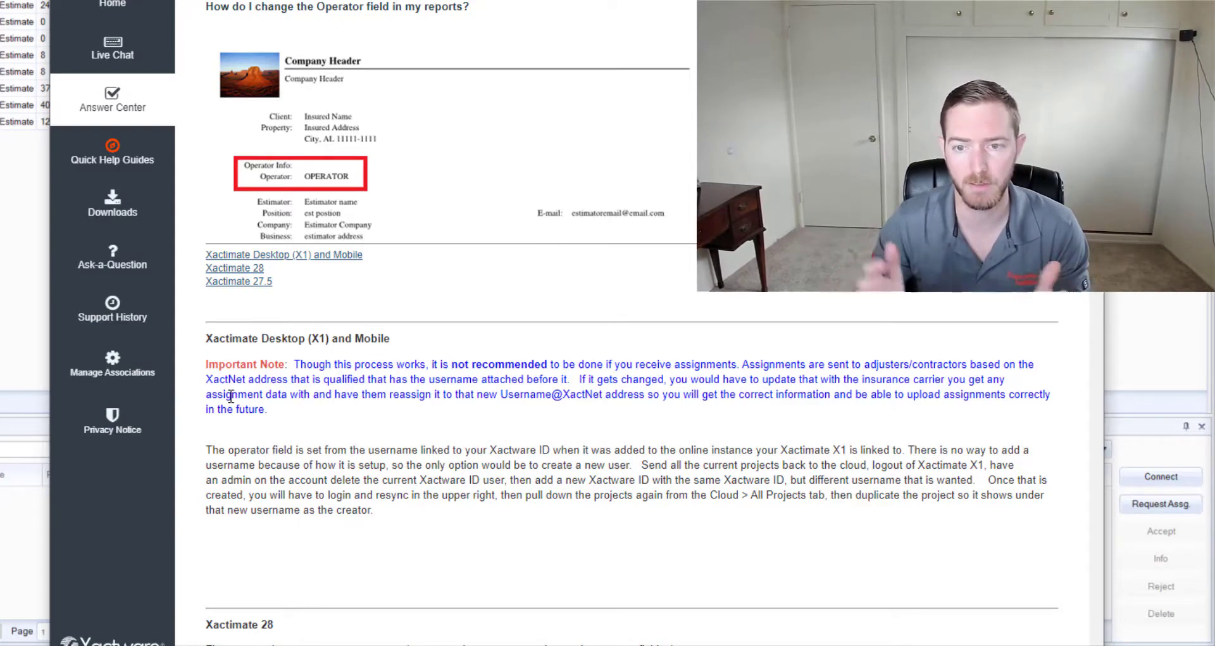
scroll(231, 393, down, 1)
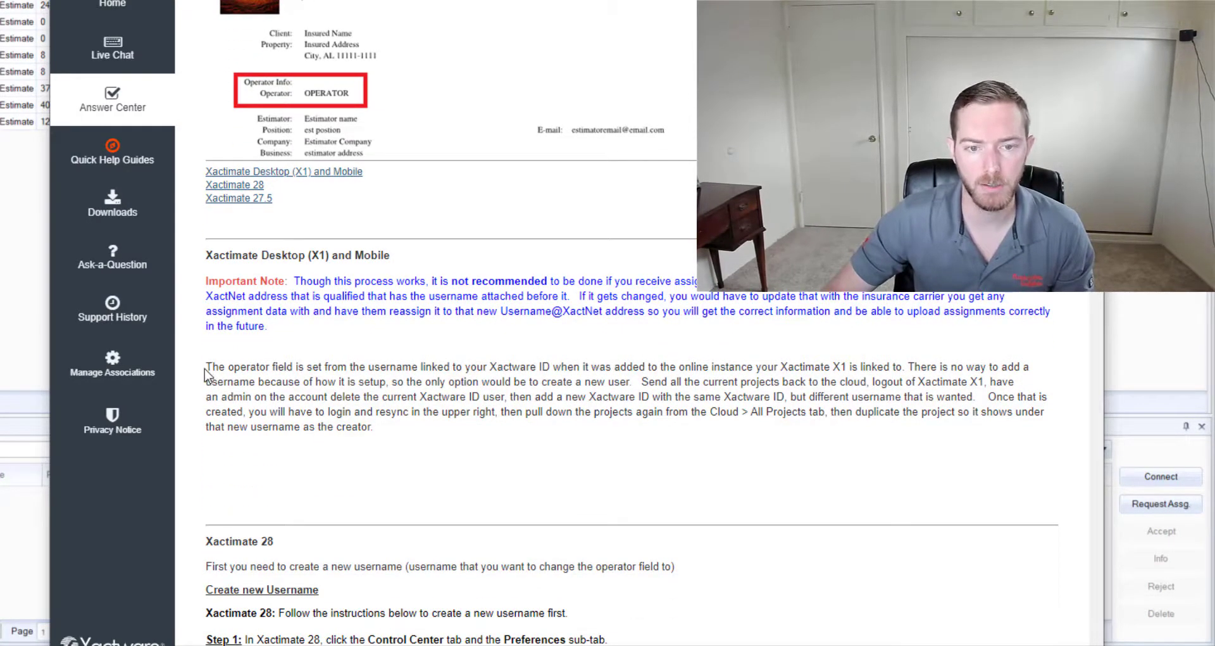
drag(207, 375, 388, 439)
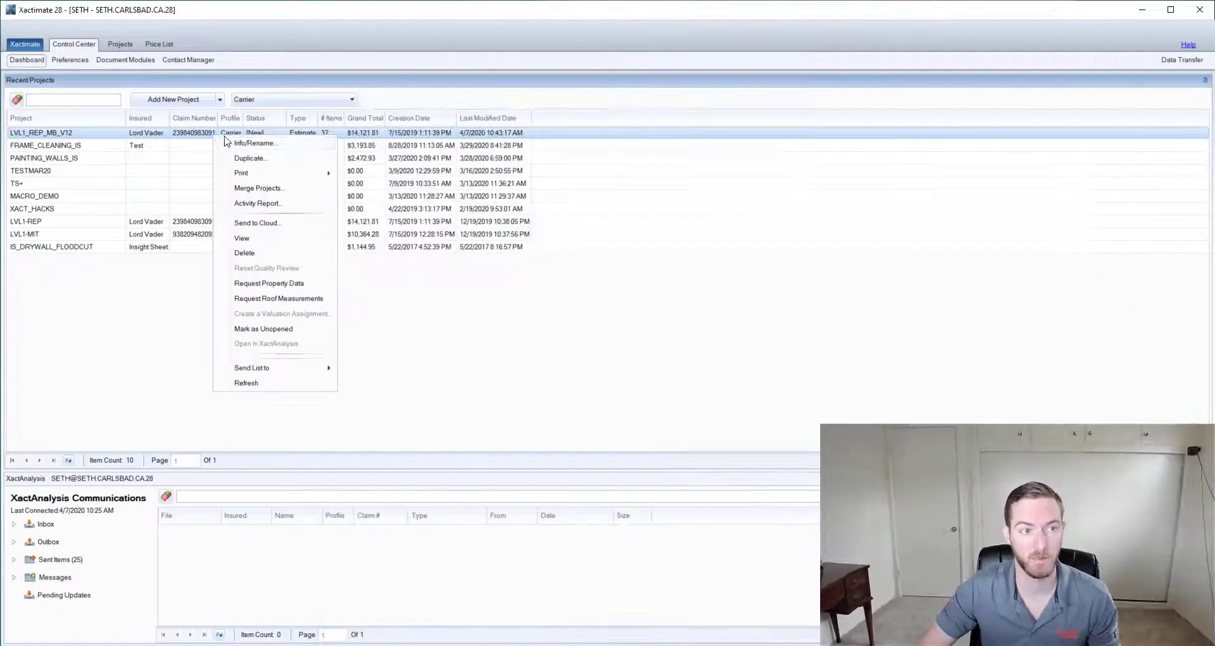
- Review the project information of LVL1_REP_MB_V12 in Xactimate and close it without changes
click(350, 174)
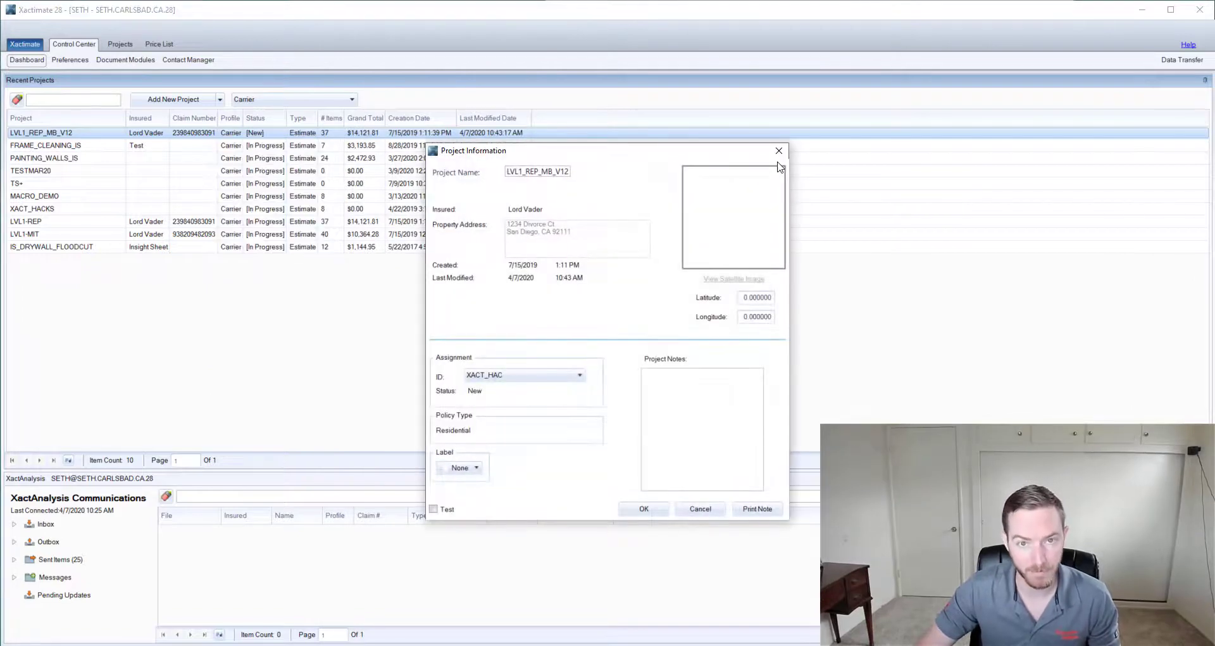
click(782, 156)
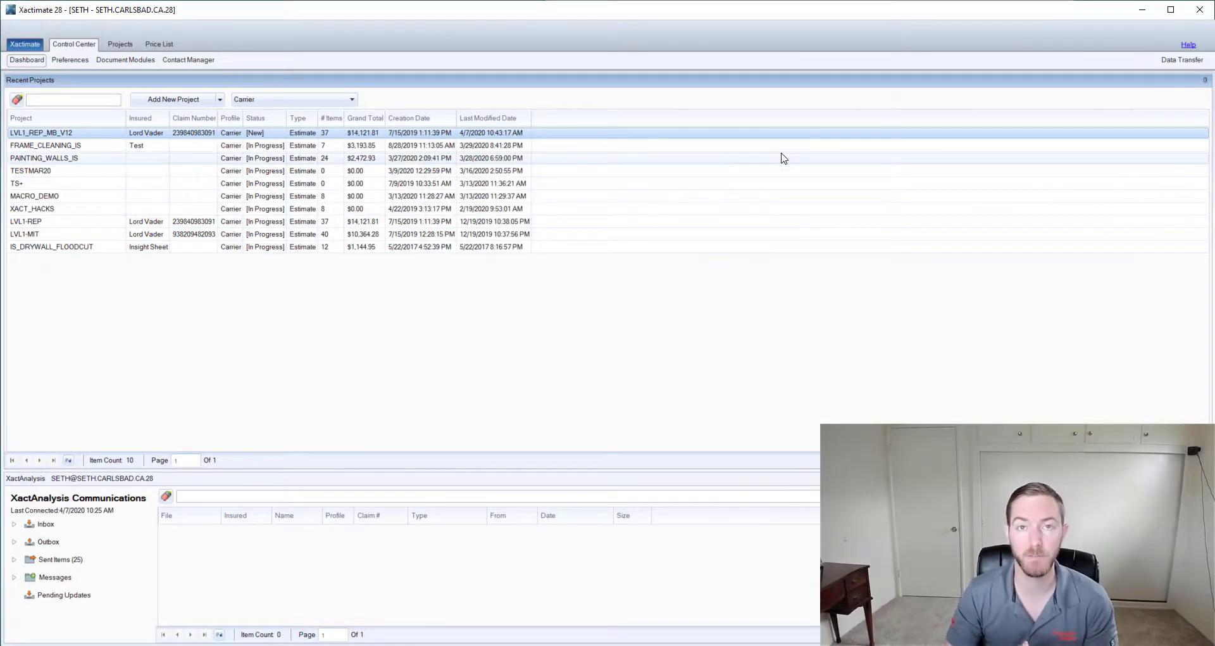